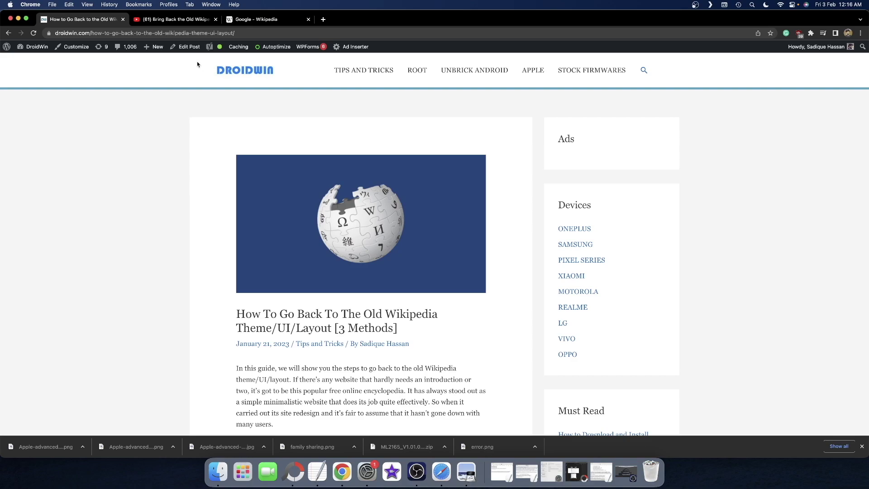
Step: Switch from the DroidWin article to the YouTube video 'Bring Back the Old Wikipedia UI Layout 2023'
left_click(188, 21)
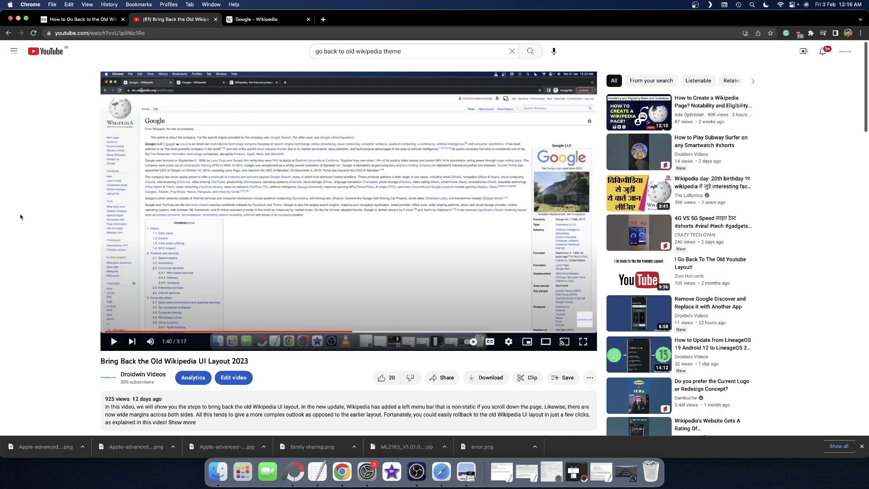
Step: Save Vector legacy (2010) as the skin in the Wikipedia account's Appearance preferences
left_click(261, 21)
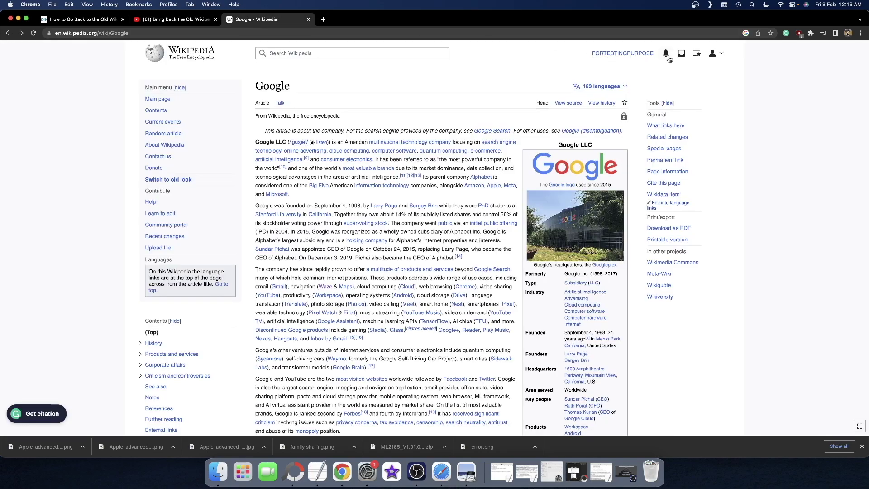
left_click(682, 54)
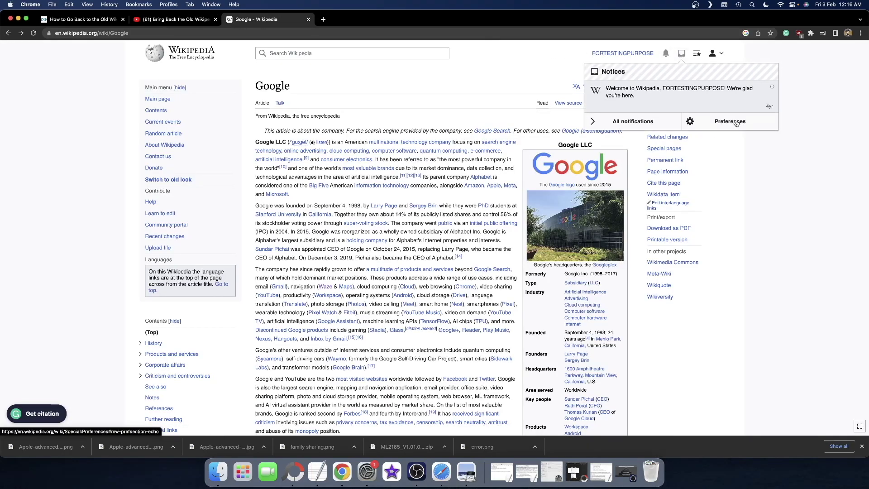
left_click(730, 122)
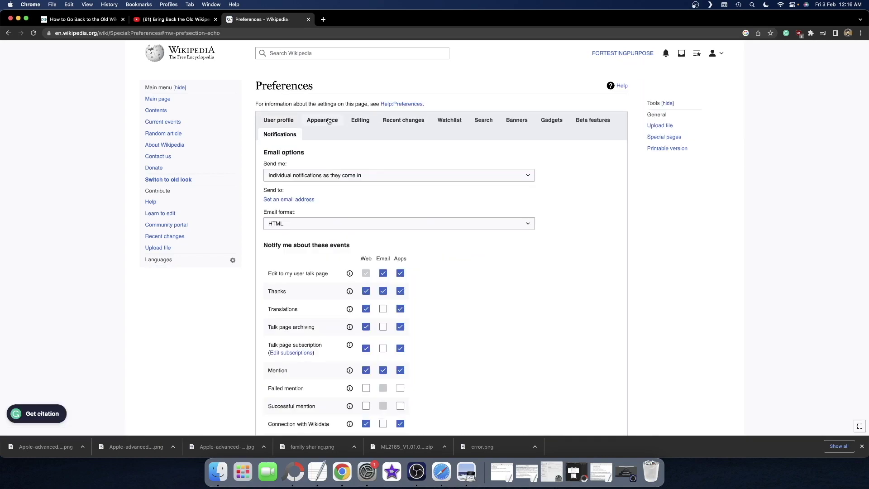
left_click(326, 120)
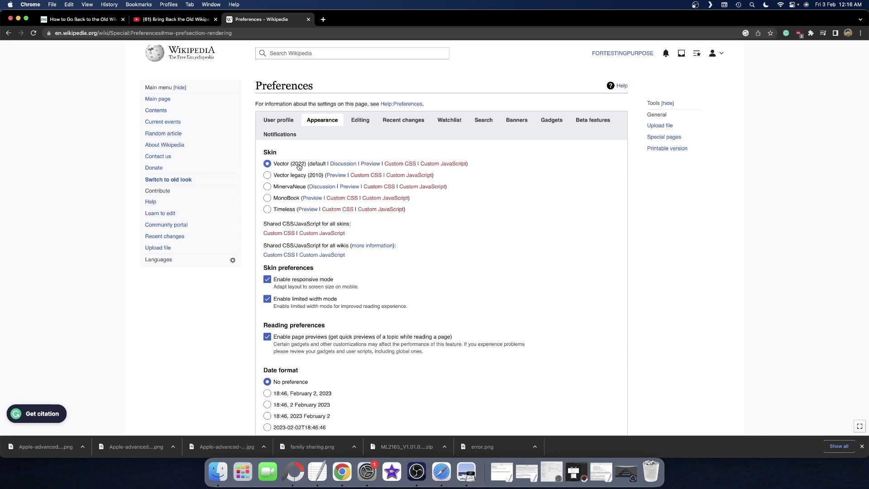
scroll(293, 179, "down", 5)
scroll(293, 179, "down", 6)
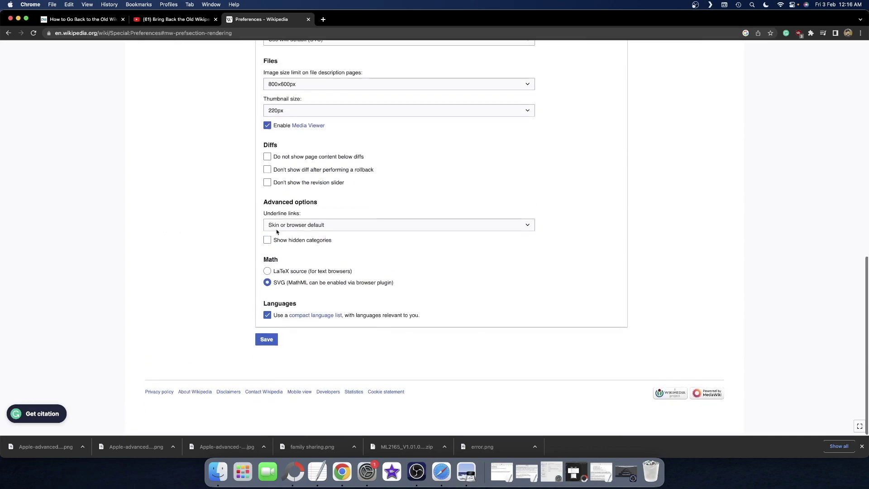
left_click(266, 344)
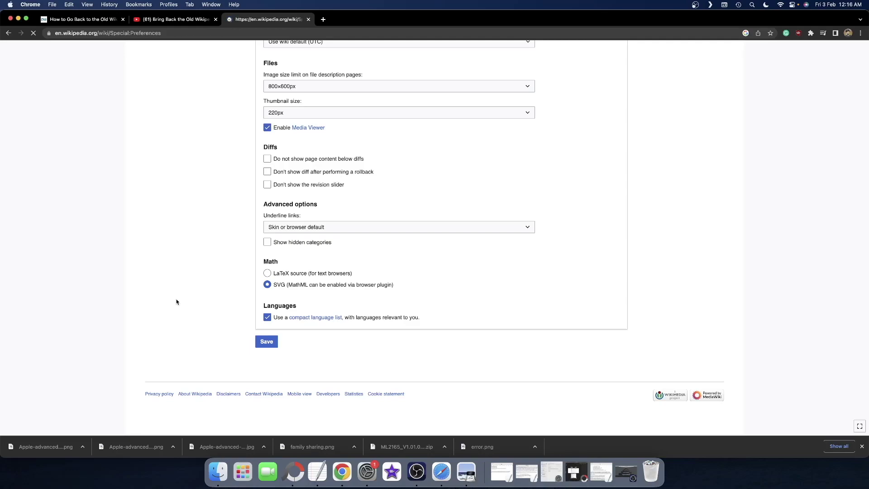
Step: Search Wikipedia for 'google' to open the Google article in the legacy layout
left_click(788, 64)
type("google")
key("Return")
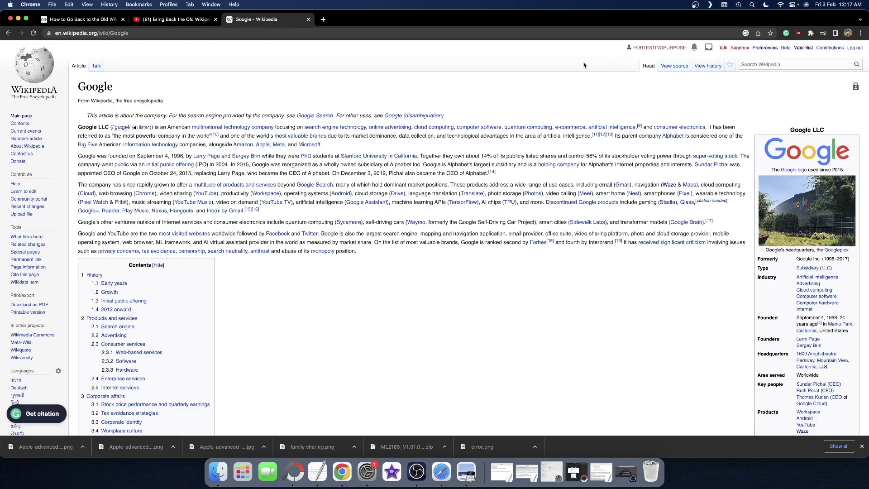
left_click(176, 19)
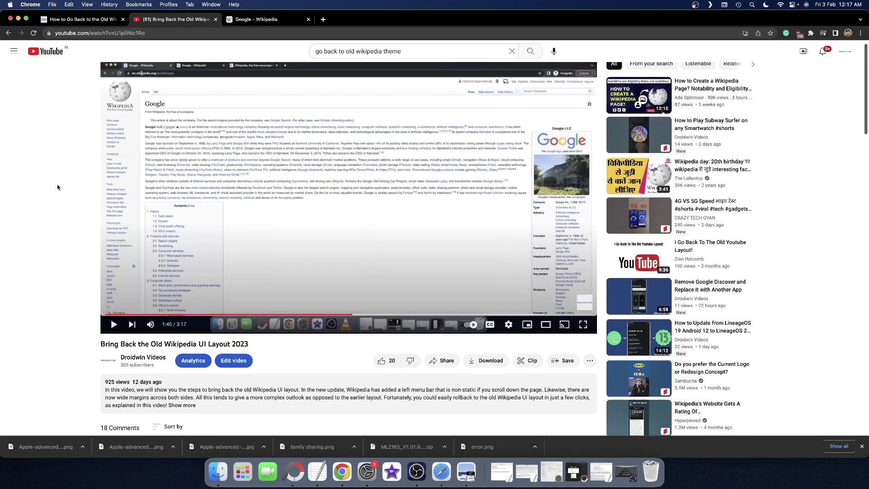
scroll(58, 186, "down", 15)
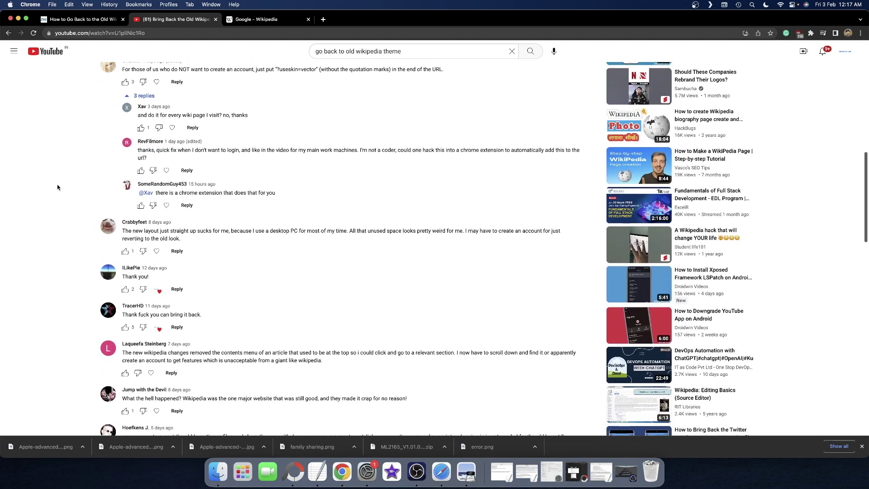
scroll(58, 187, "down", 5)
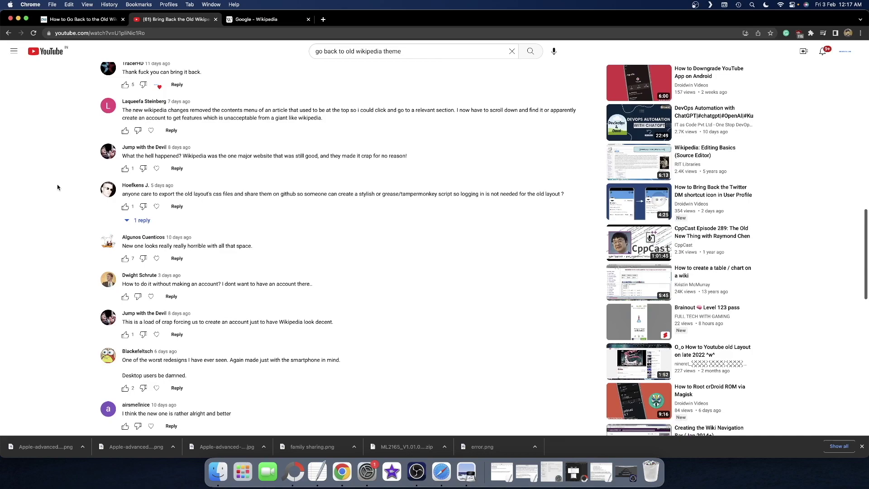
scroll(57, 187, "down", 2)
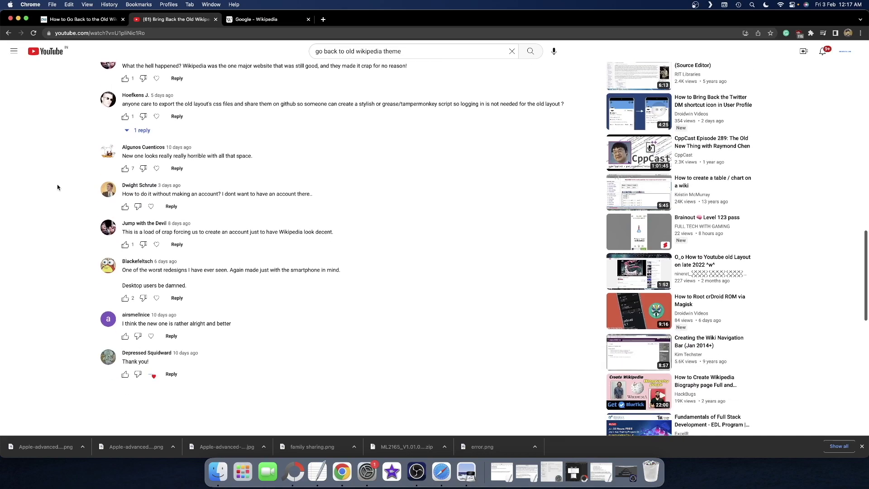
left_click(274, 20)
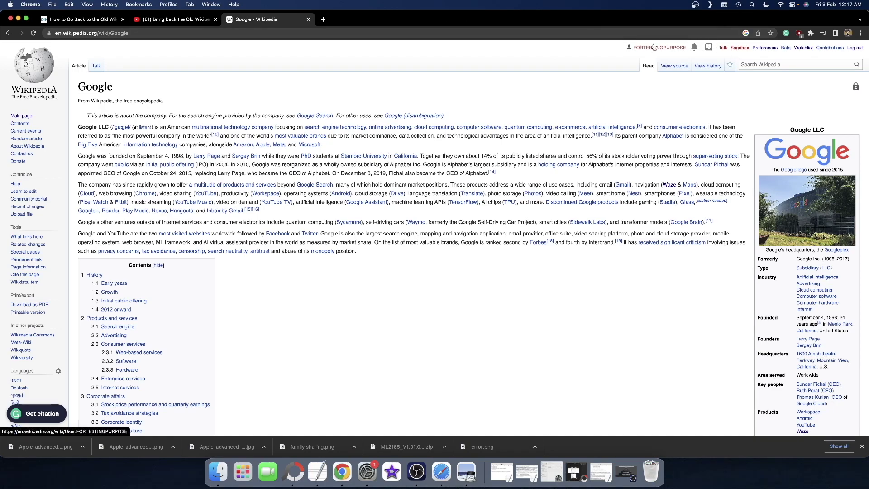
left_click(672, 48)
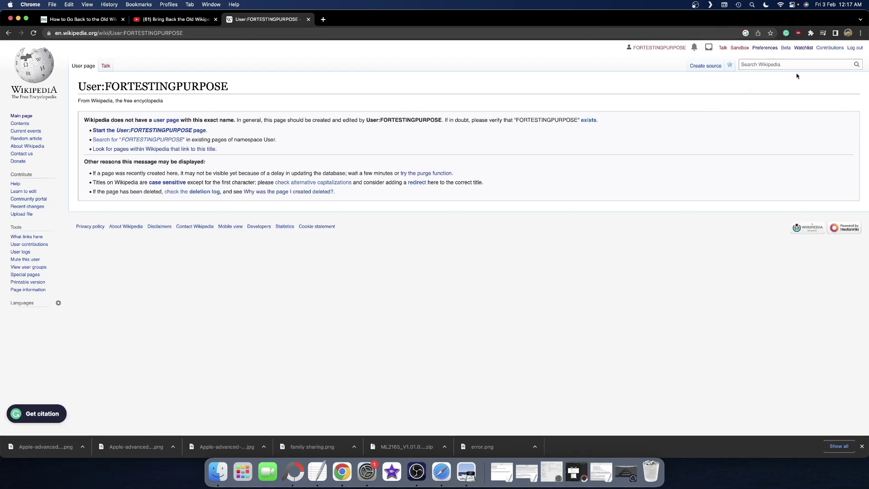
Step: Log out of Wikipedia and search 'doogle' to reopen the Google article in the new layout
left_click(856, 49)
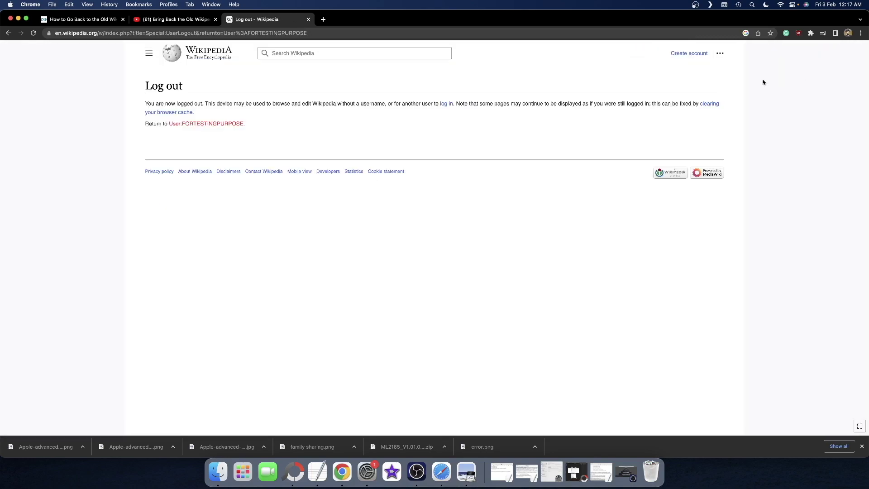
left_click(281, 53)
type("doogle")
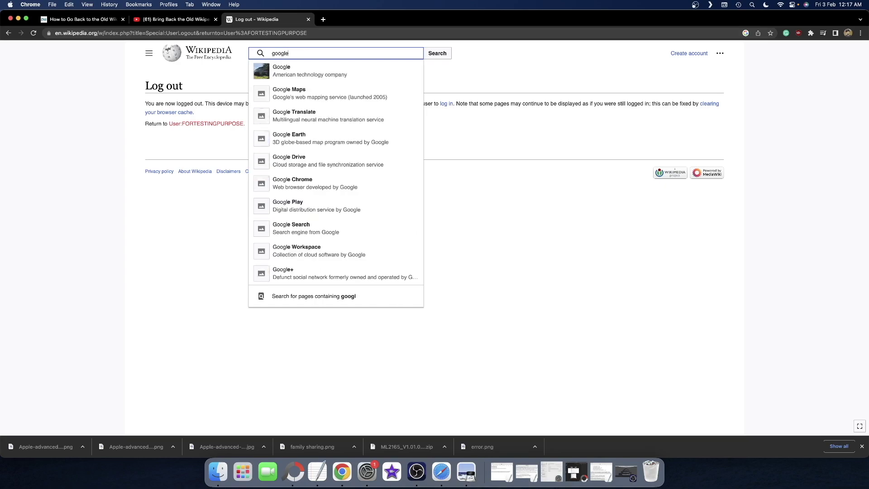
key("Return")
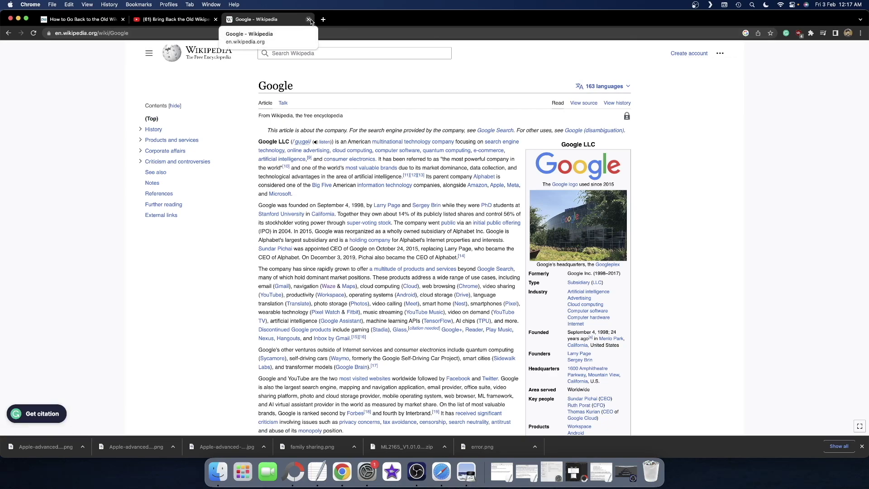
Step: Copy '?useskin=vector' from the DroidWin guide's Using URL Tweak section
left_click(77, 19)
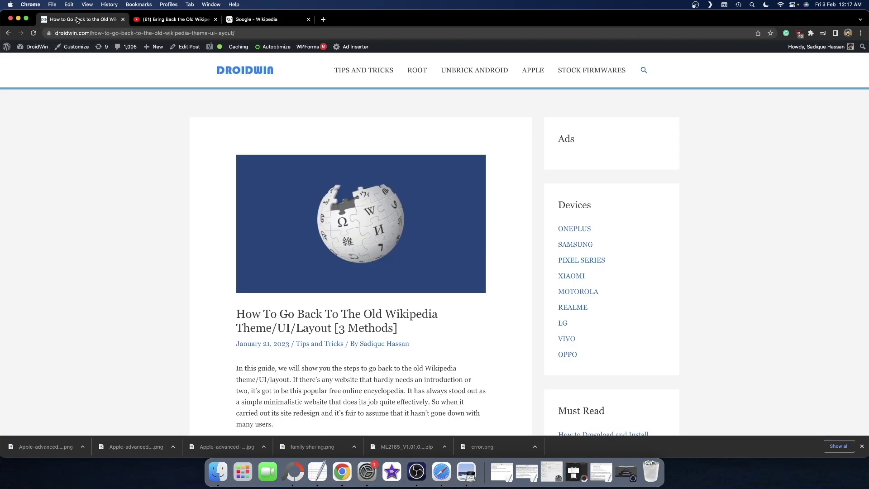
scroll(88, 129, "down", 8)
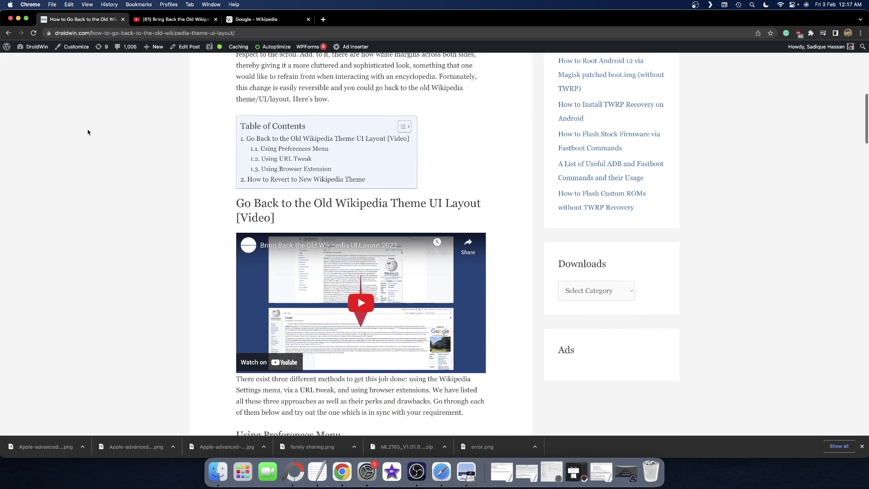
left_click(286, 160)
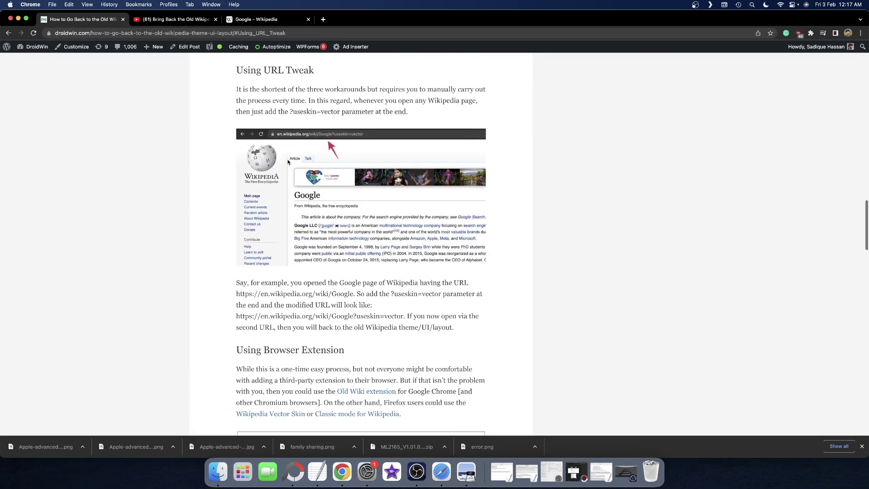
scroll(285, 172, "up", 1)
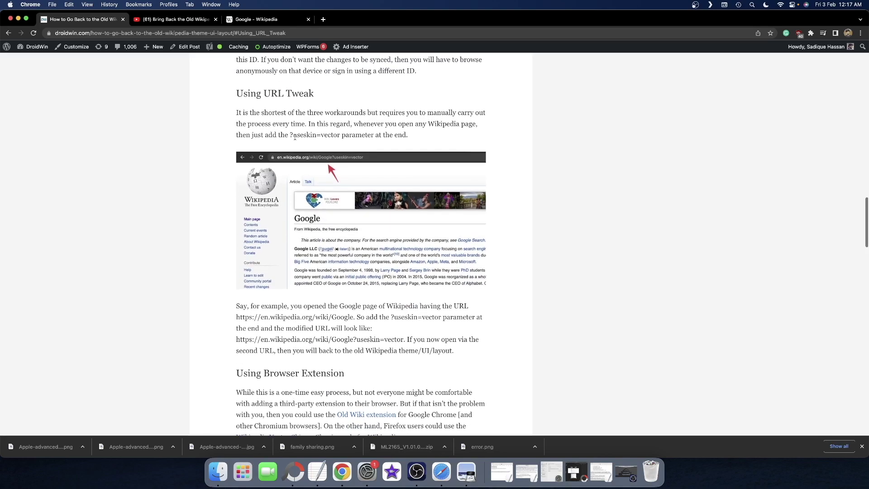
left_click_drag(289, 135, 342, 141)
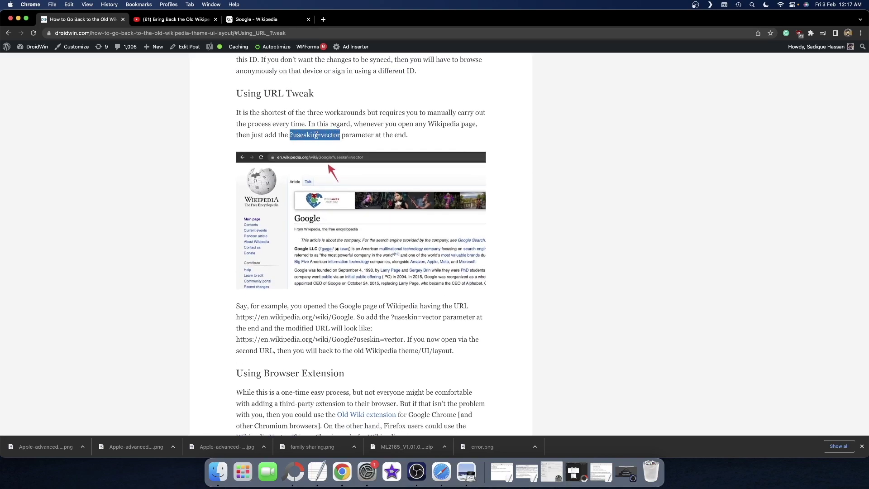
key("super+c")
Step: Append ?useskin=vector to the Google article's address and load it in the old skin
left_click(253, 20)
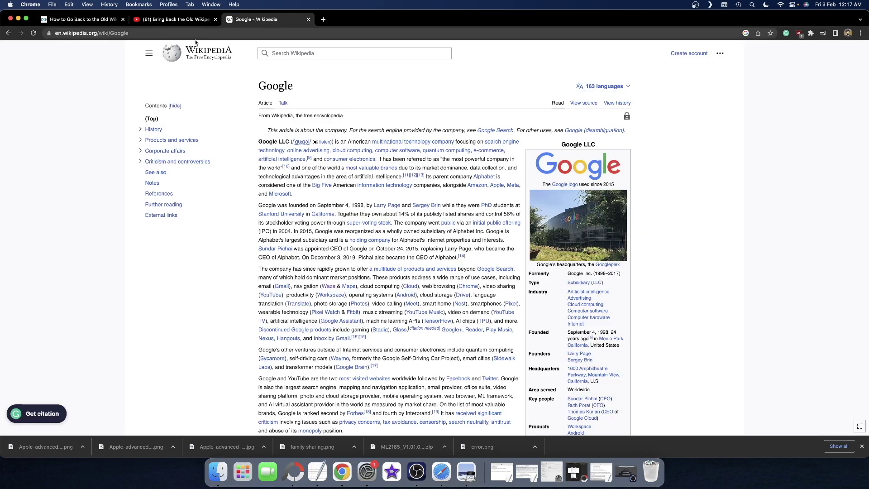
left_click(195, 36)
left_click(195, 35)
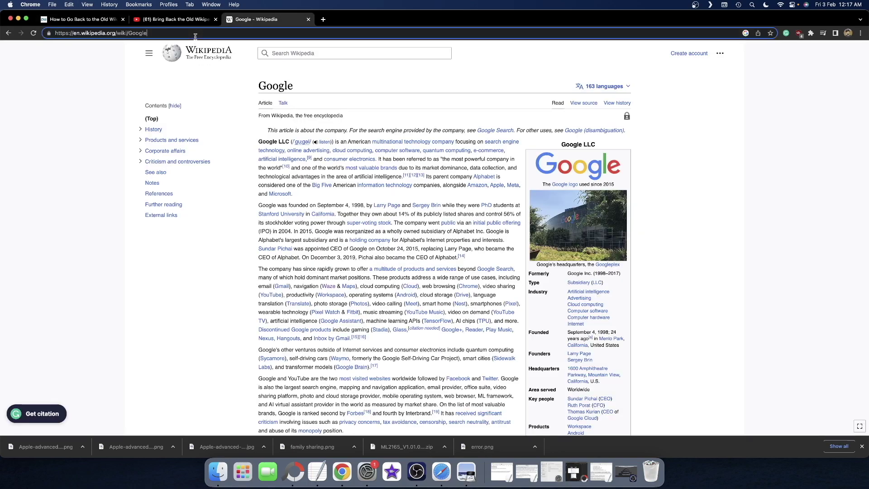
key("super+v")
key("Return")
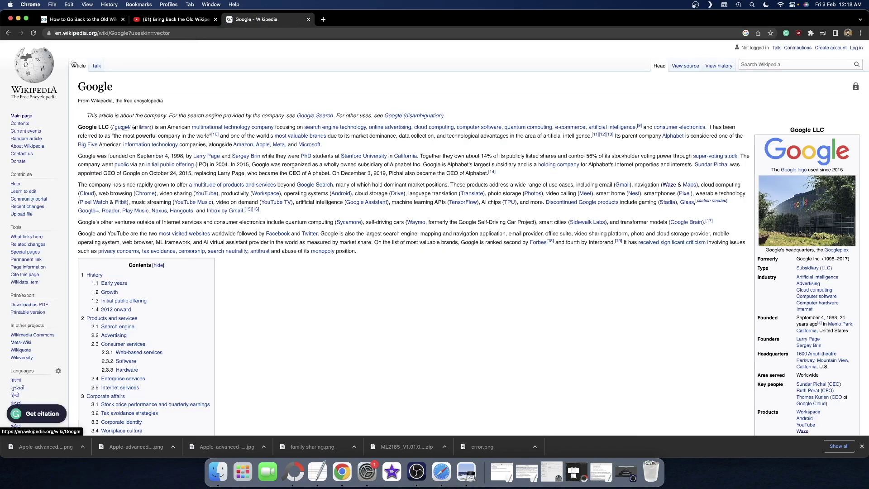
Step: Delete ?useskin=vector from the address and reload the Google article in the new layout
left_click_drag(127, 34, 204, 34)
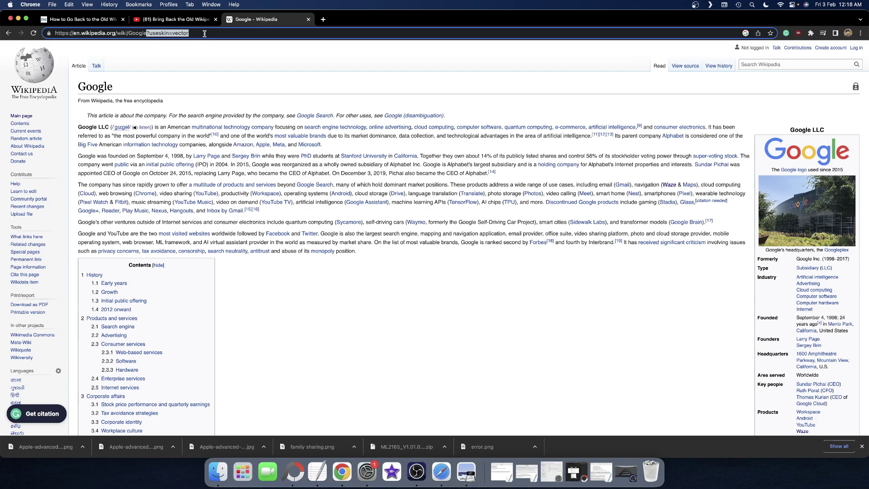
left_click_drag(205, 34, 148, 32)
key("BackSpace")
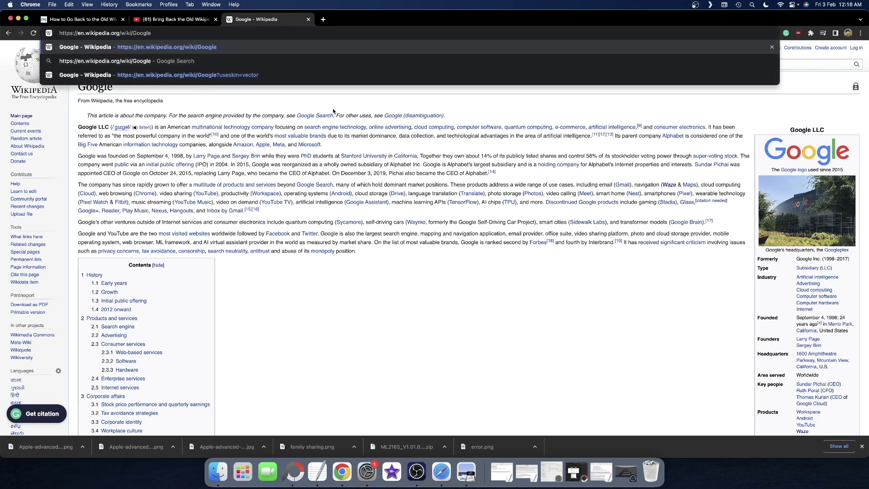
key("Return")
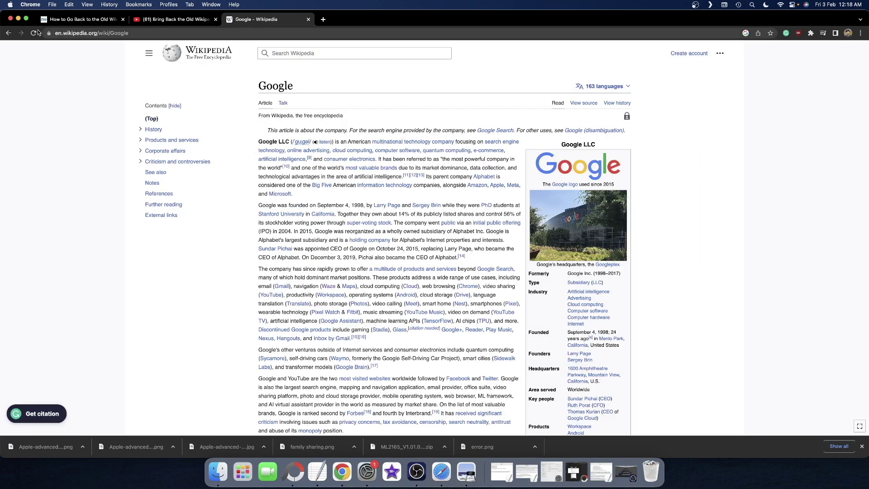
Step: Open the DroidWin guide's Old Wiki extension link in a new tab and view its store page
left_click(60, 20)
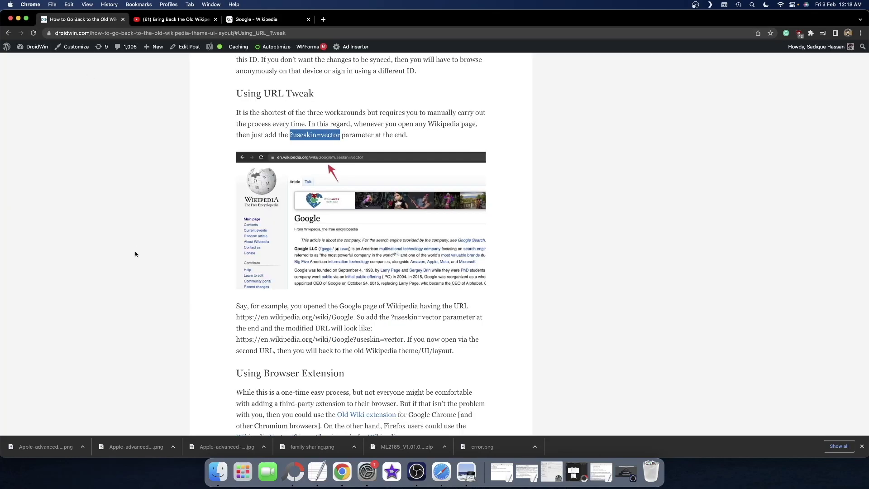
scroll(135, 253, "down", 4)
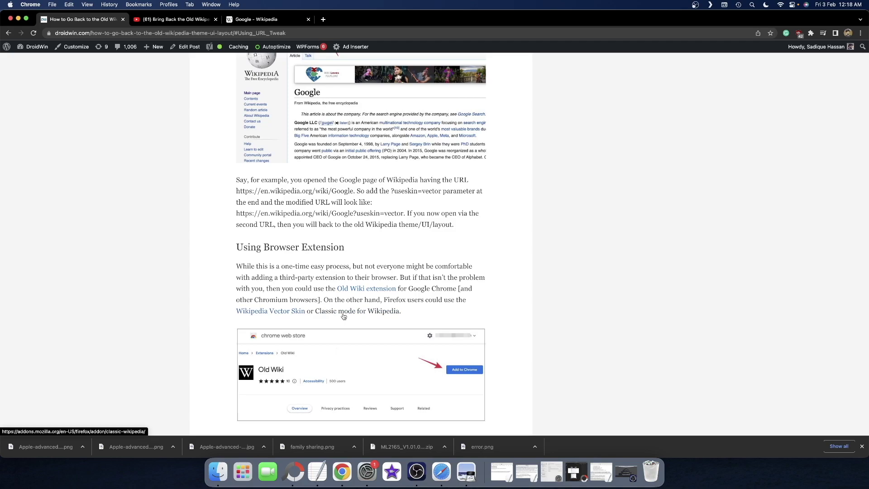
right_click(372, 289)
left_click(385, 293)
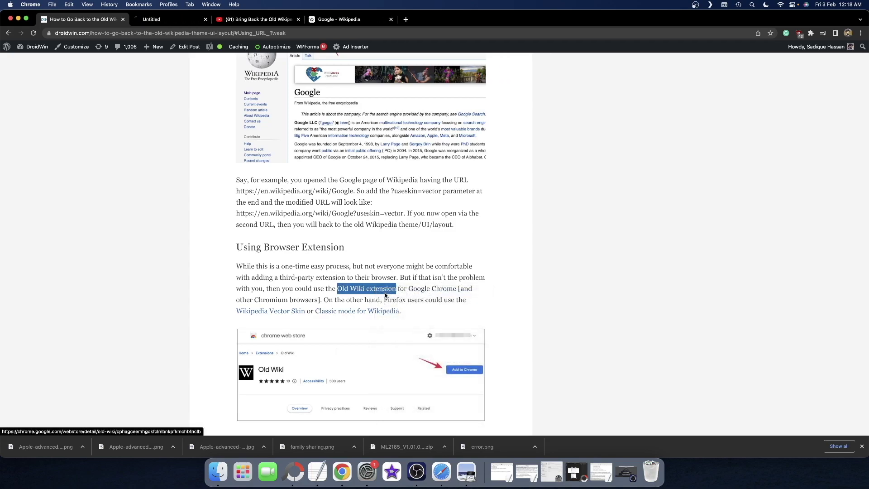
left_click(179, 21)
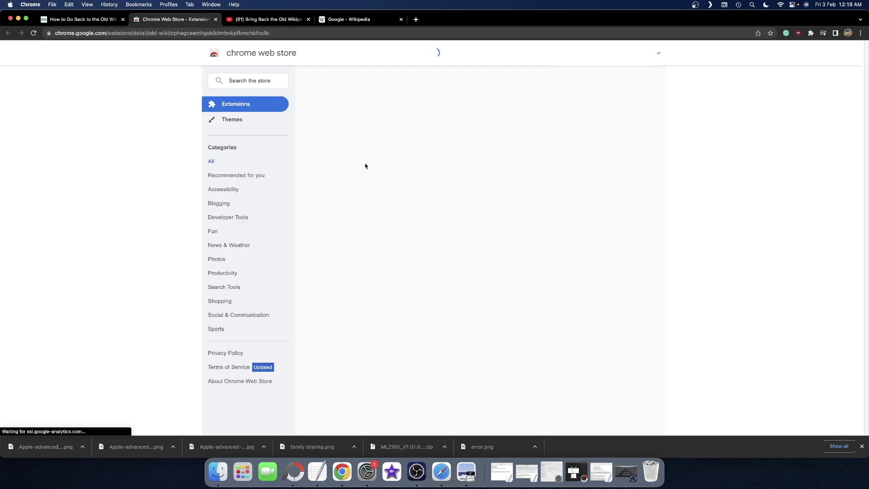
Step: Add the Old Wiki extension to Chrome and confirm the installation
left_click(583, 110)
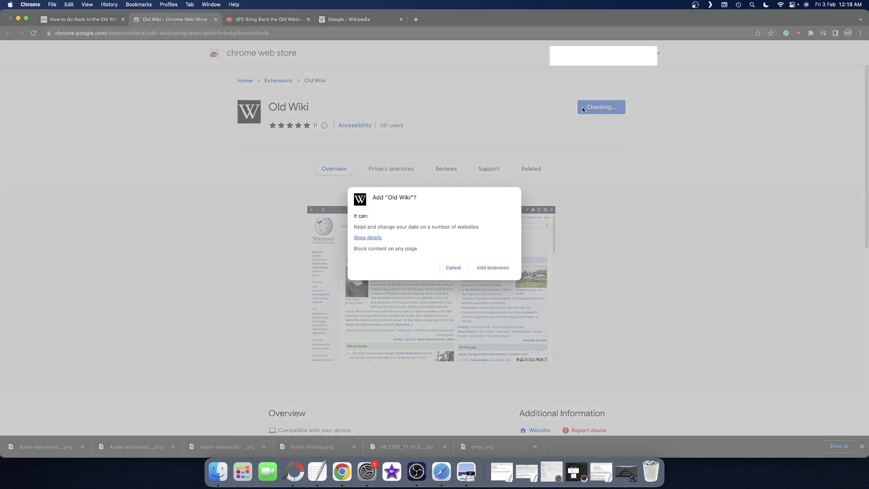
left_click(493, 267)
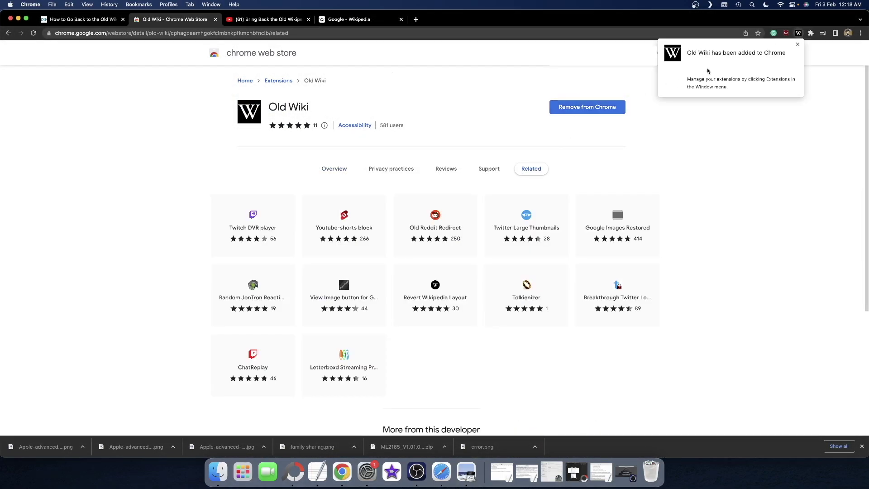
left_click(352, 20)
Step: Reload the Google article so Old Wiki applies the old layout, confirming ?useskin=vector in its address
left_click_drag(147, 33, 128, 33)
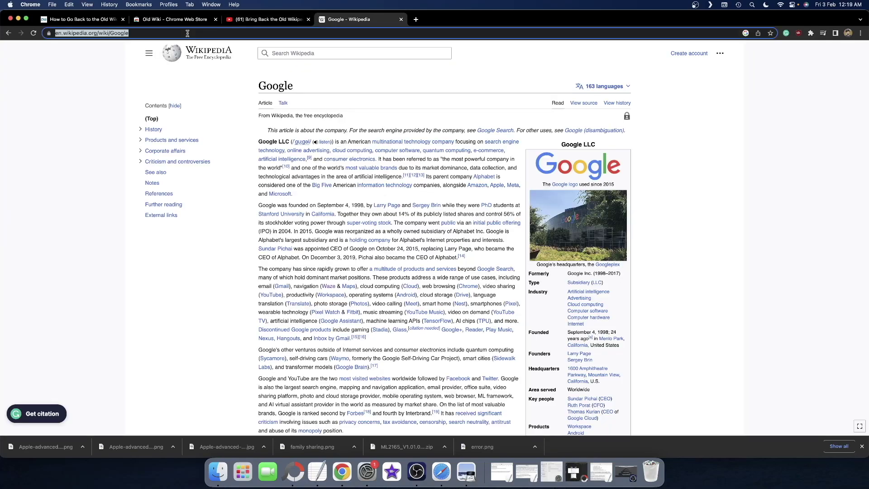
key("Return")
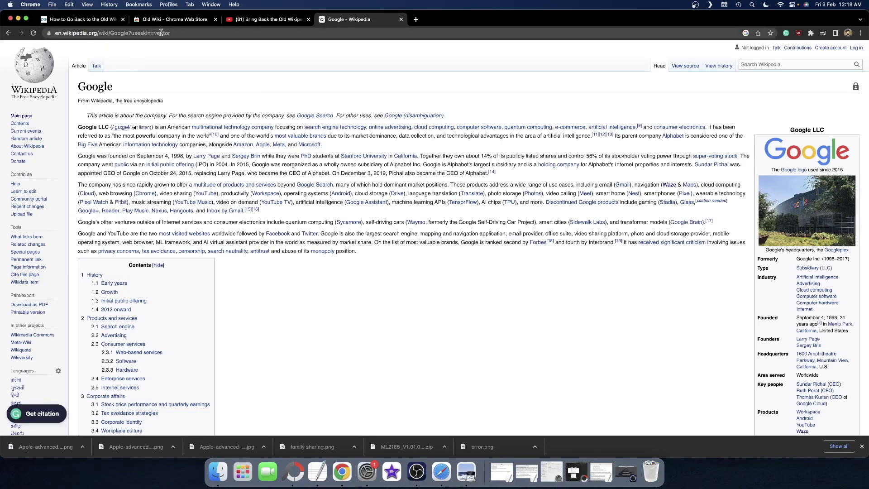
left_click_drag(129, 34, 195, 33)
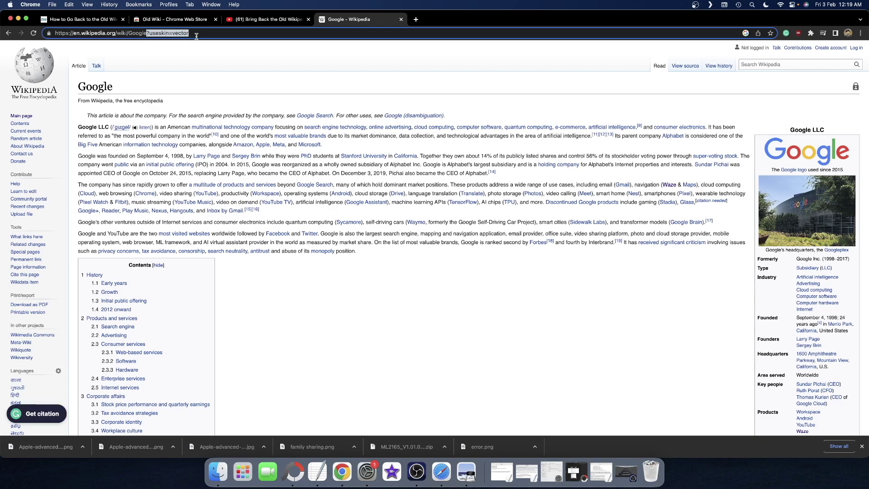
mouse_move(159, 166)
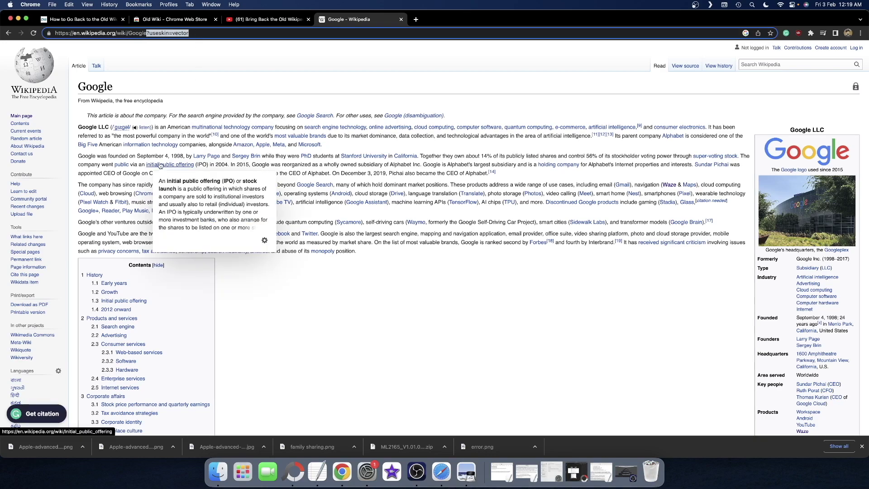
left_click(337, 146)
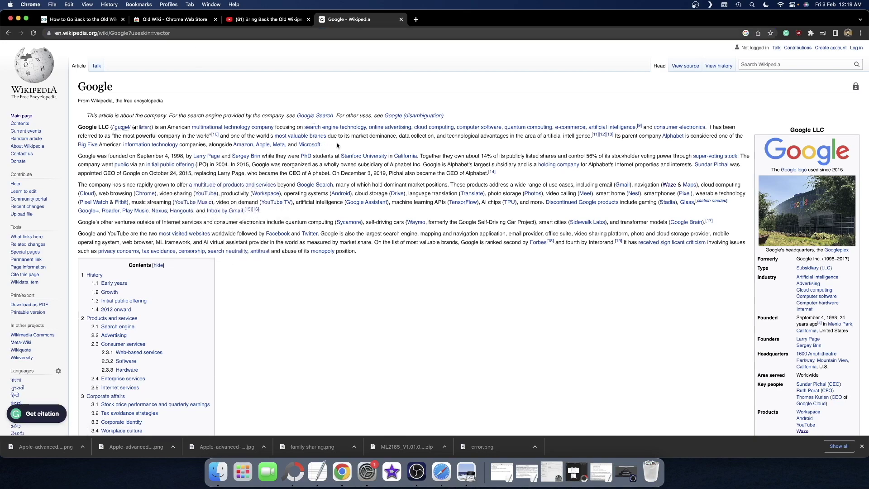
left_click(182, 34)
left_click_drag(129, 33, 184, 35)
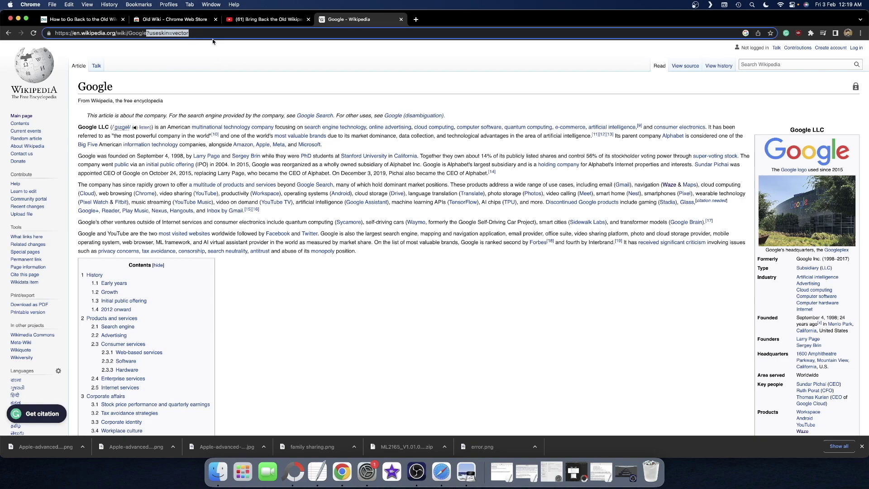
left_click(783, 66)
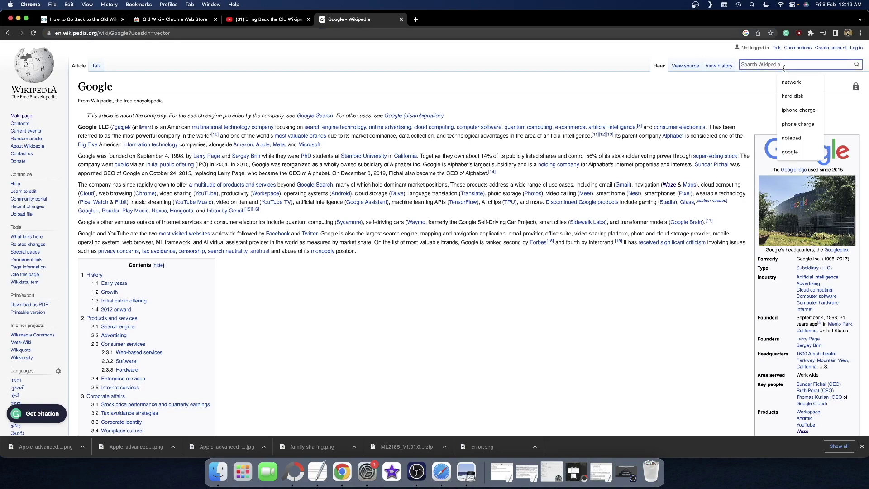
Step: Search 'microsoft' to open the Microsoft article in the legacy layout, checking its ?useskin=vector address
type("microos")
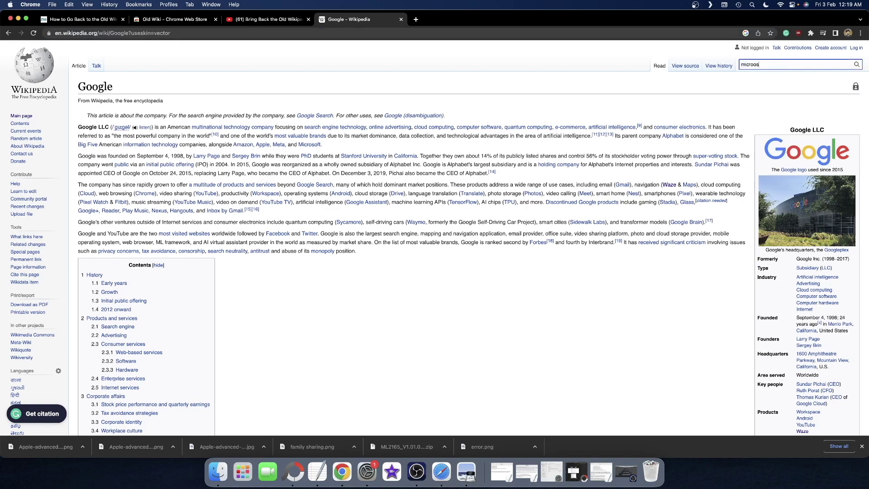
key("BackSpace")
key("BackSpace")
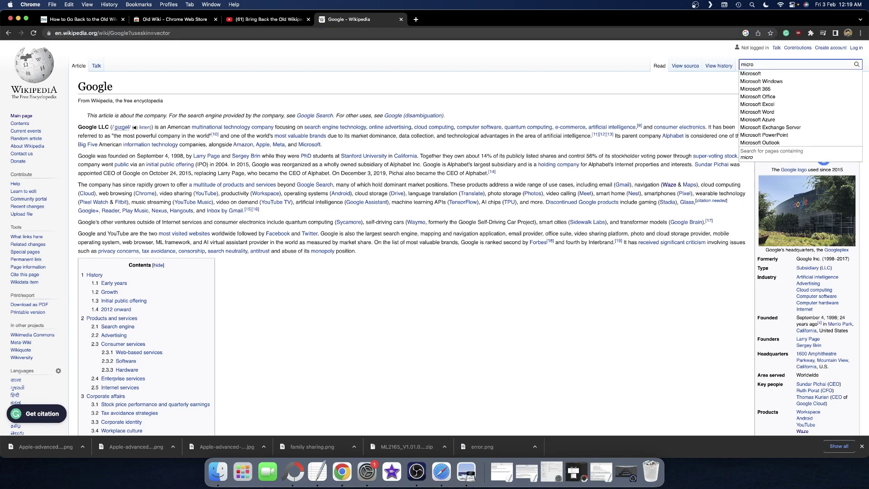
type("soft")
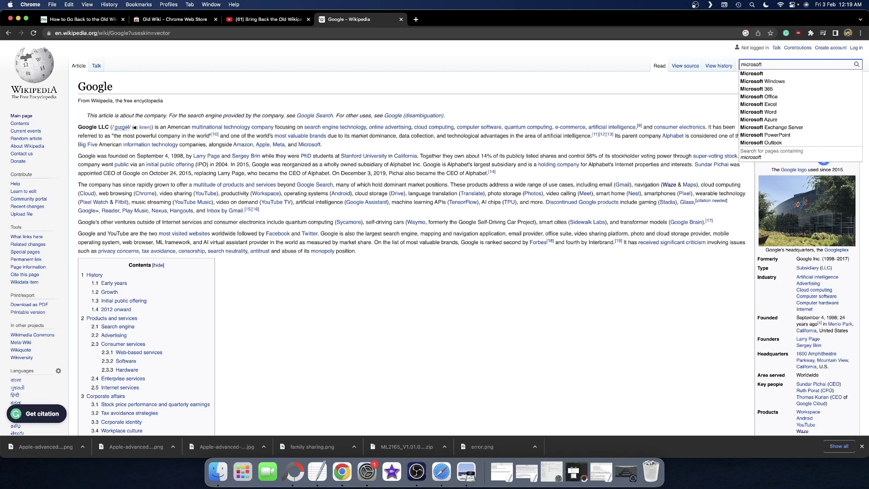
key("Return")
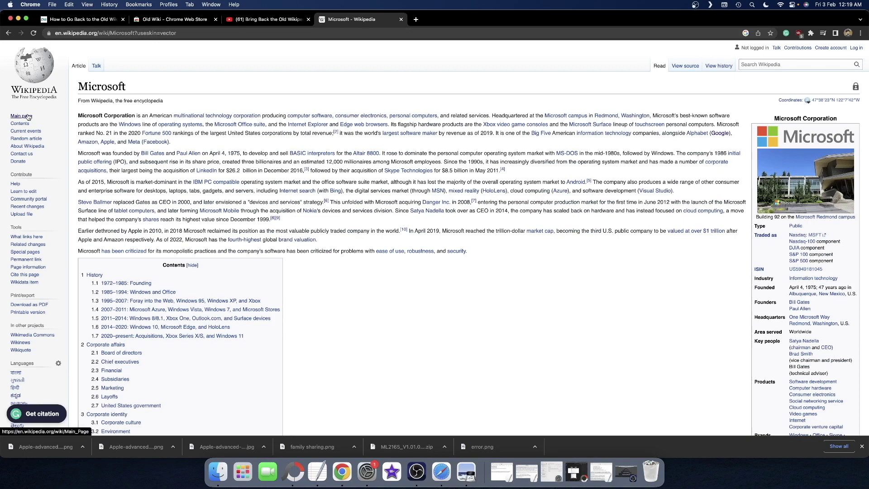
left_click_drag(134, 34, 227, 36)
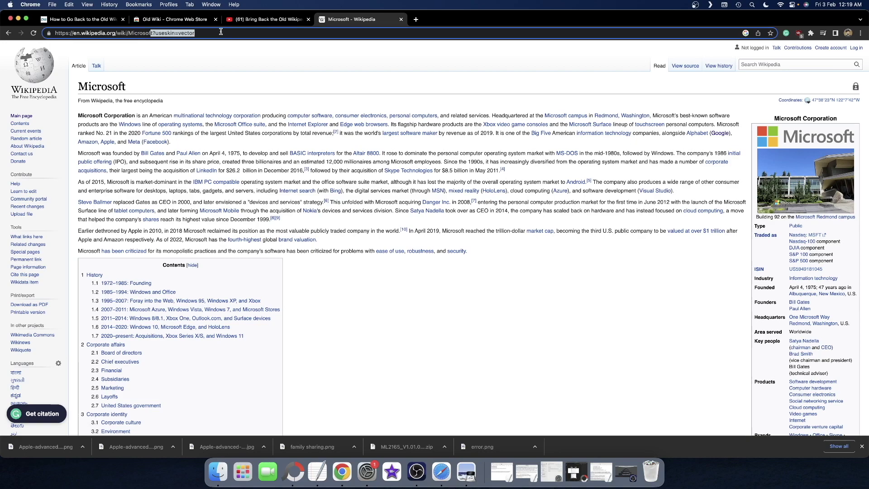
left_click(185, 20)
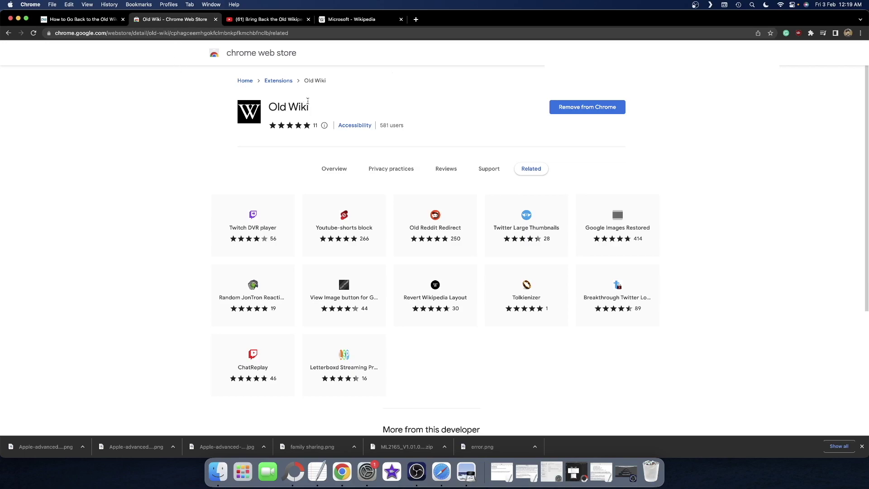
Step: Look over the Old Wiki store page's 581 users count, then return to the Microsoft Wikipedia article
left_click_drag(379, 126, 417, 130)
scroll(416, 130, "down", 3)
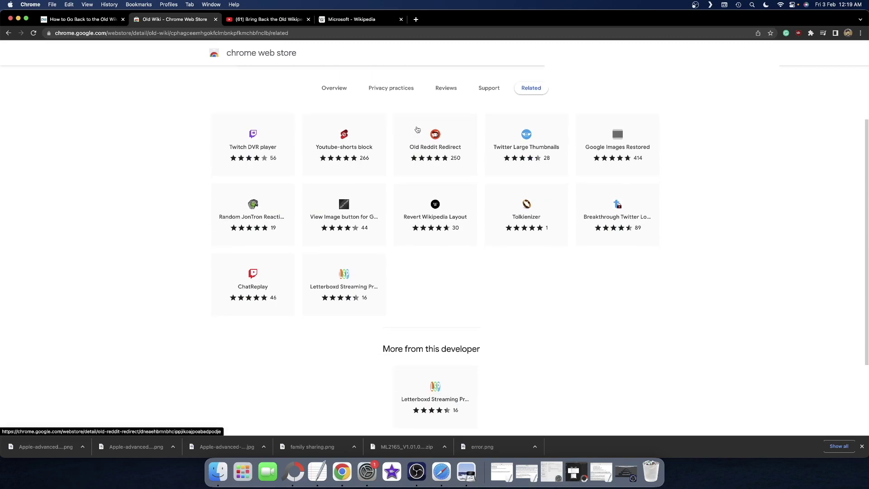
scroll(417, 129, "up", 2)
scroll(417, 129, "up", 1)
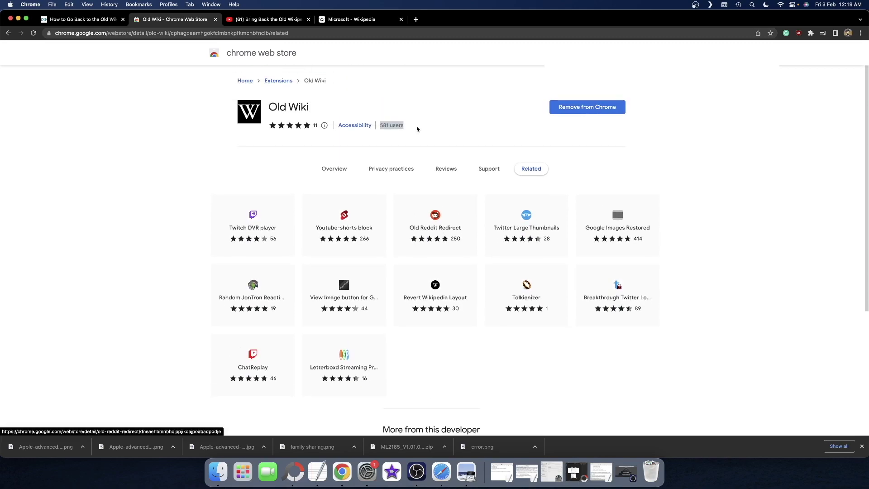
left_click(417, 129)
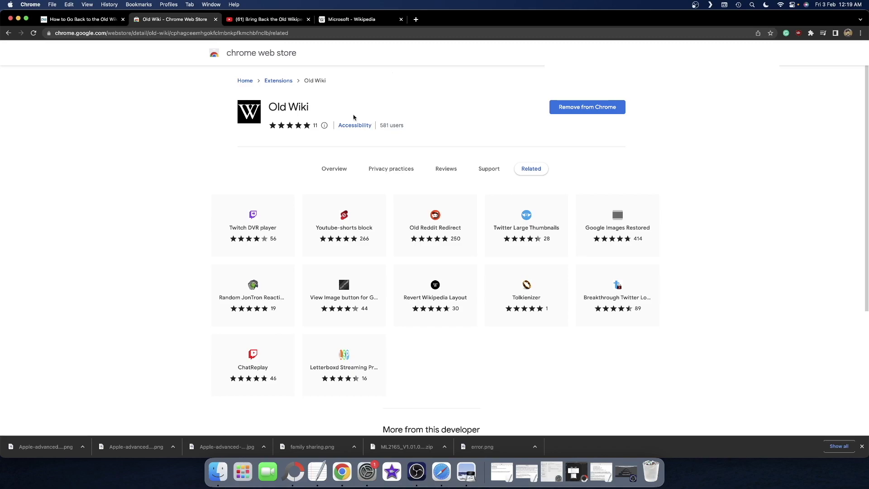
left_click(352, 20)
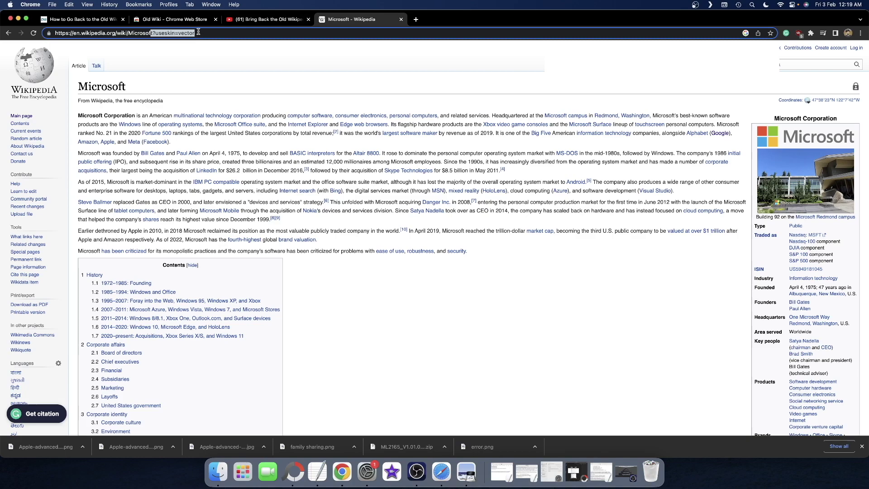
Step: Select ?useskin=vector in the Microsoft article's address, then return to the DroidWin guide
left_click_drag(197, 32, 153, 33)
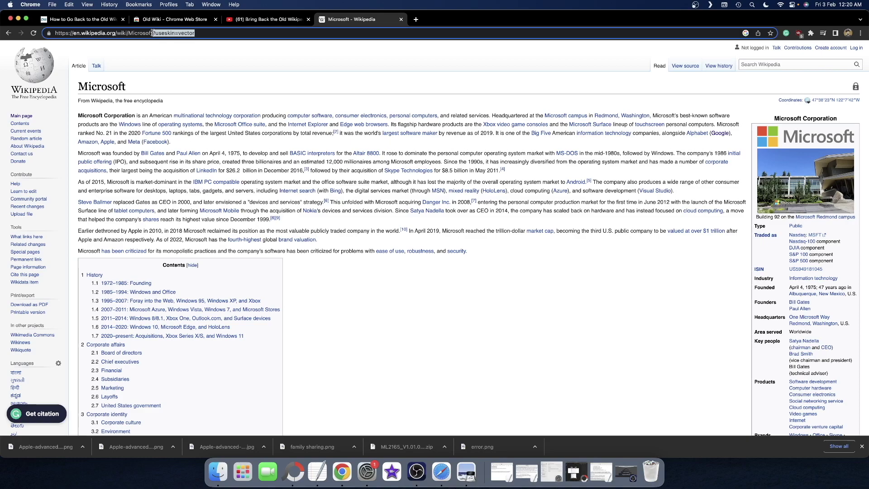
left_click(99, 20)
Step: Scroll the DroidWin guide, pass through the YouTube tab, and return to the Microsoft Wikipedia article
scroll(188, 176, "up", 5)
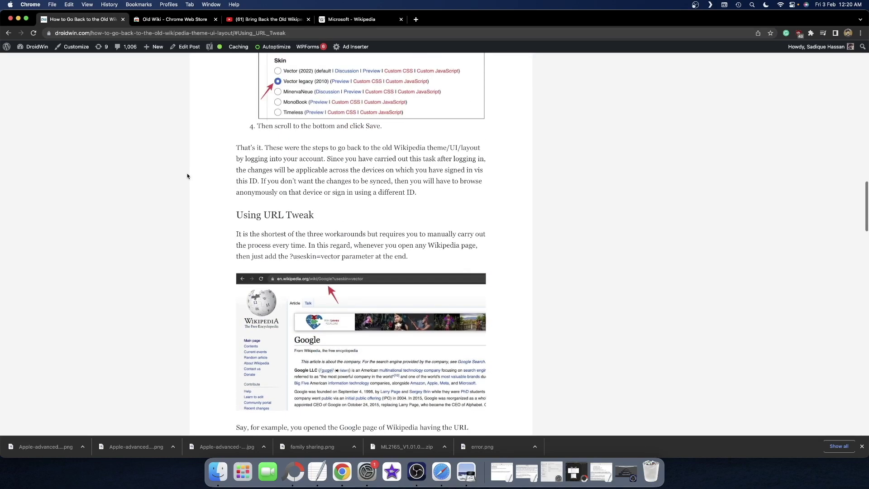
scroll(187, 176, "up", 8)
scroll(187, 176, "down", 2)
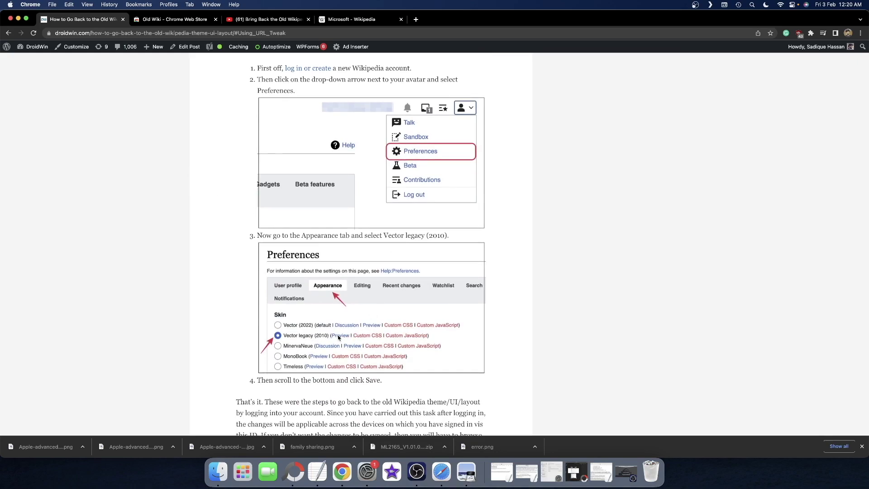
scroll(344, 271, "up", 5)
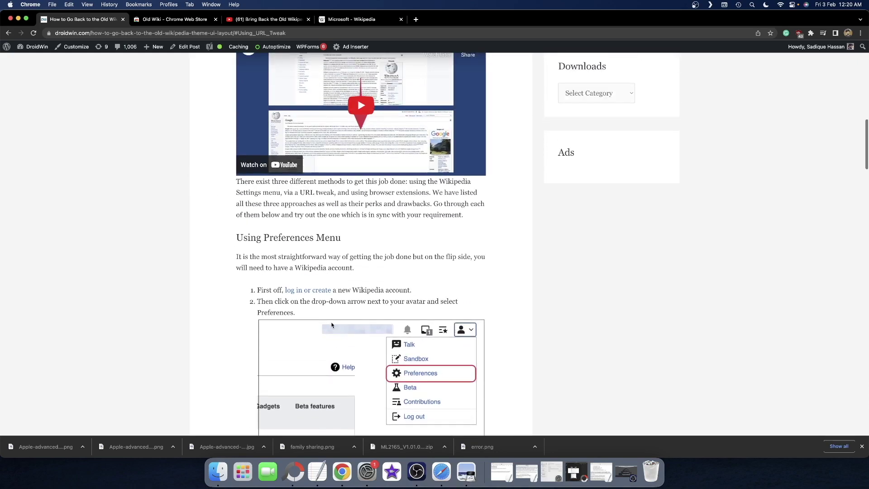
left_click(283, 21)
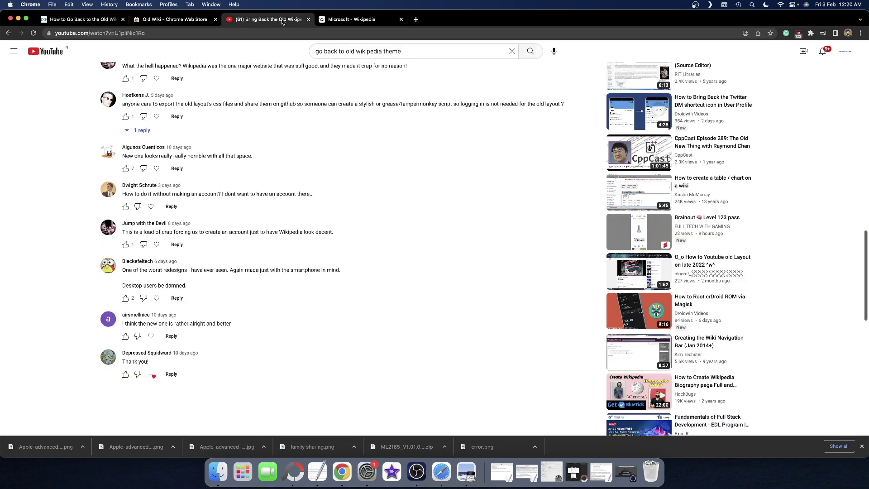
left_click(353, 20)
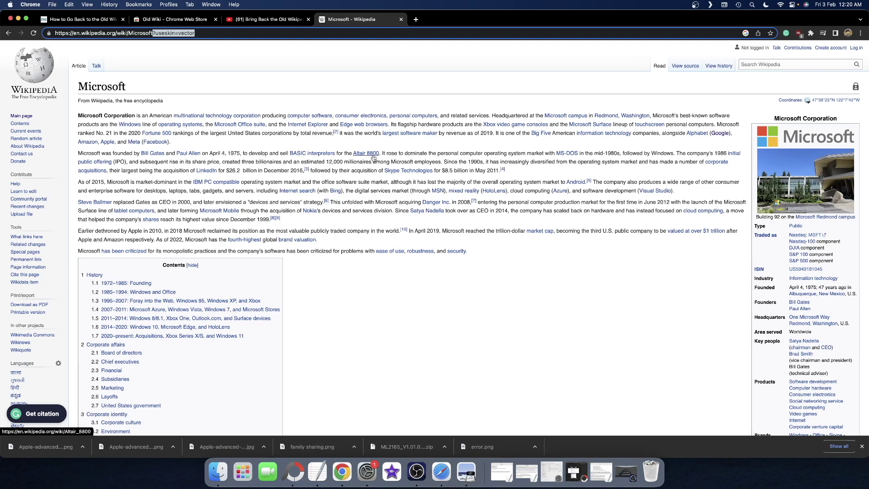
Step: Remove the Old Wiki extension from Chrome, confirming removal, and reload the Microsoft article
left_click(822, 34)
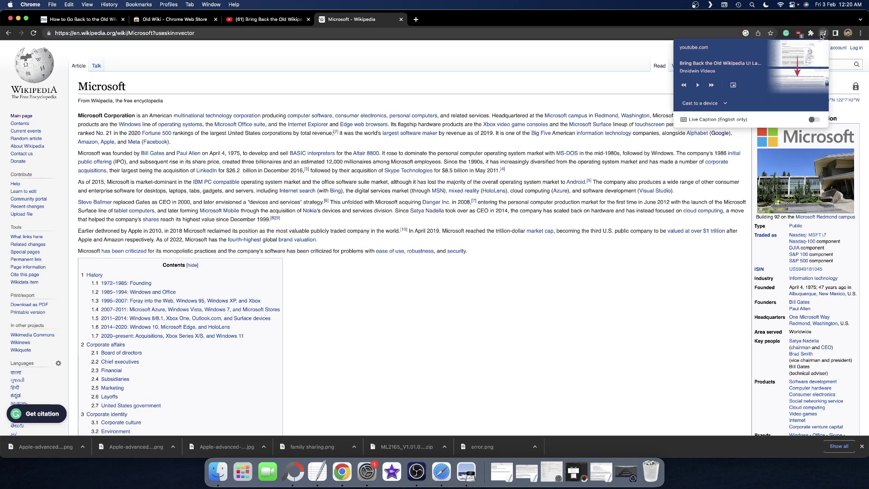
left_click(810, 33)
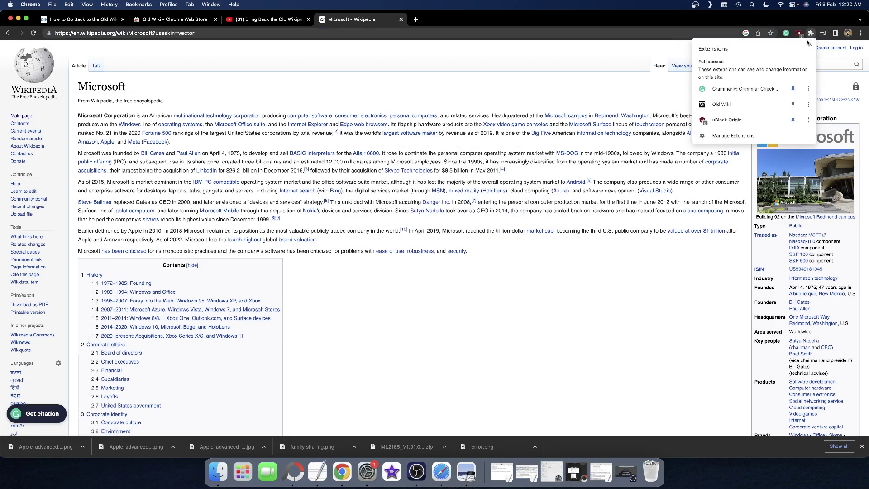
left_click(808, 104)
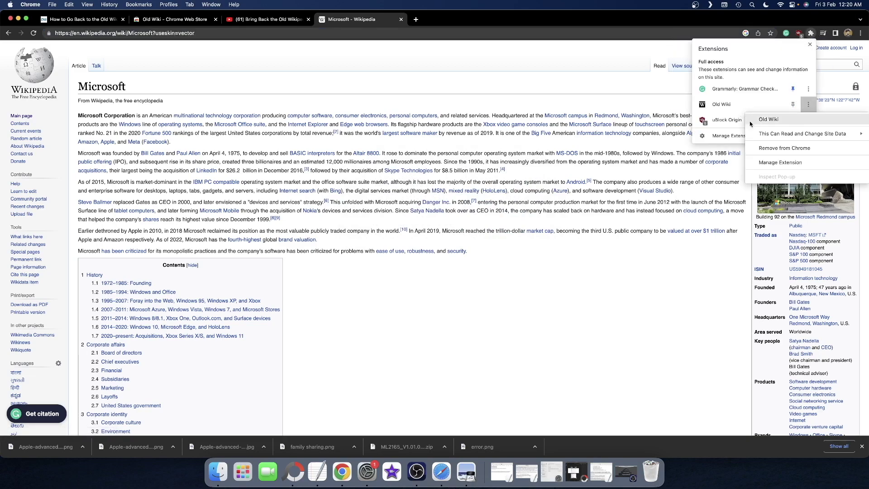
left_click(771, 148)
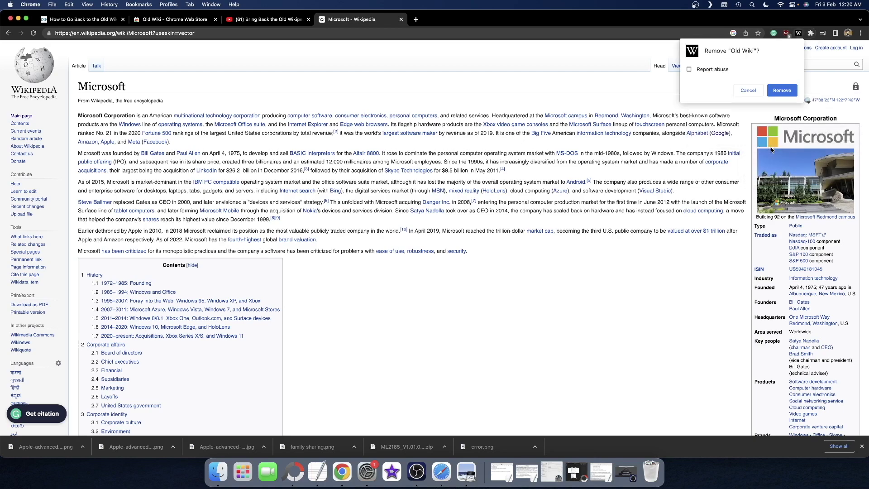
left_click(782, 91)
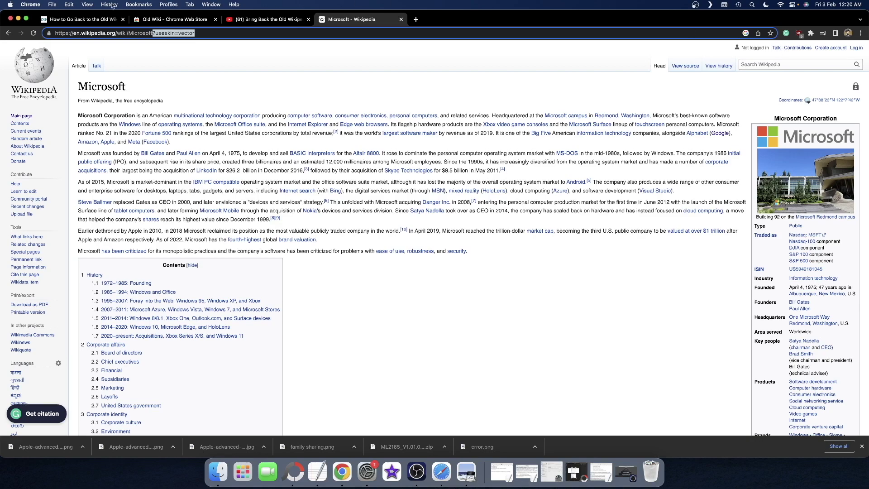
left_click(34, 33)
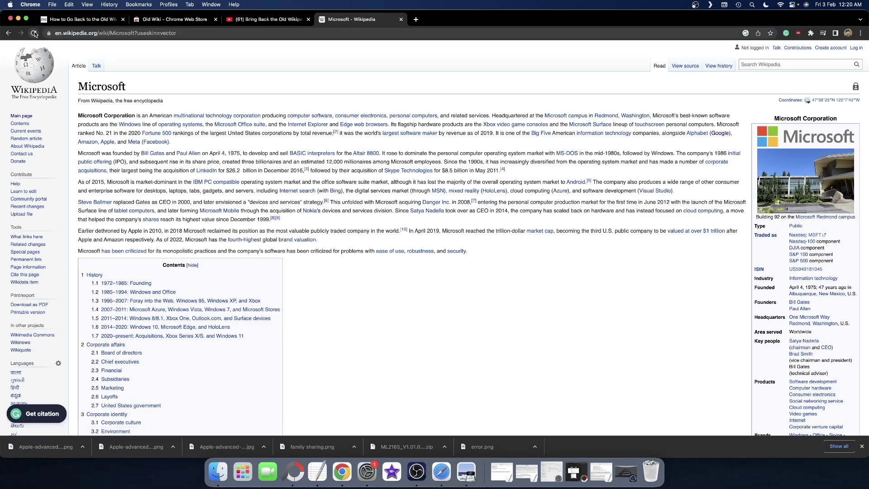
Step: Delete ?useskin=vector from the Microsoft article's address and reload it in the new layout
left_click_drag(135, 34, 227, 41)
key("Delete")
key("Return")
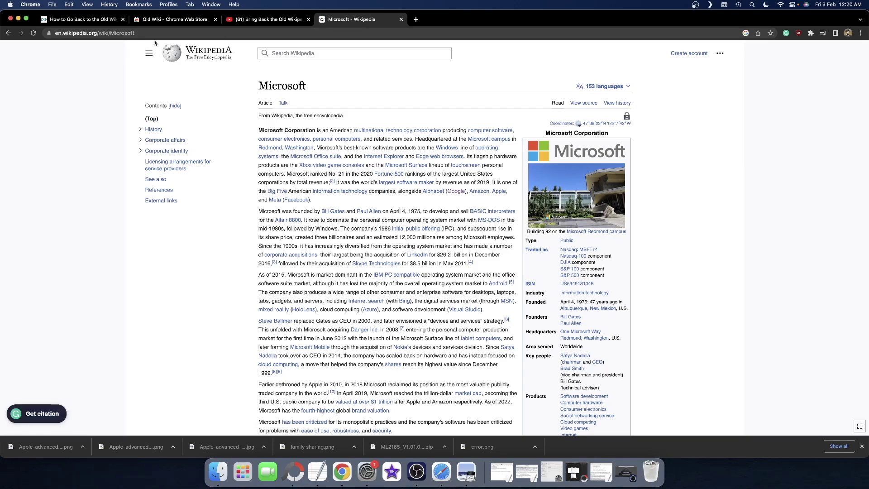
Step: Select ?useskin=vector in the DroidWin guide's URL Tweak paragraph, then return to Wikipedia
left_click(81, 20)
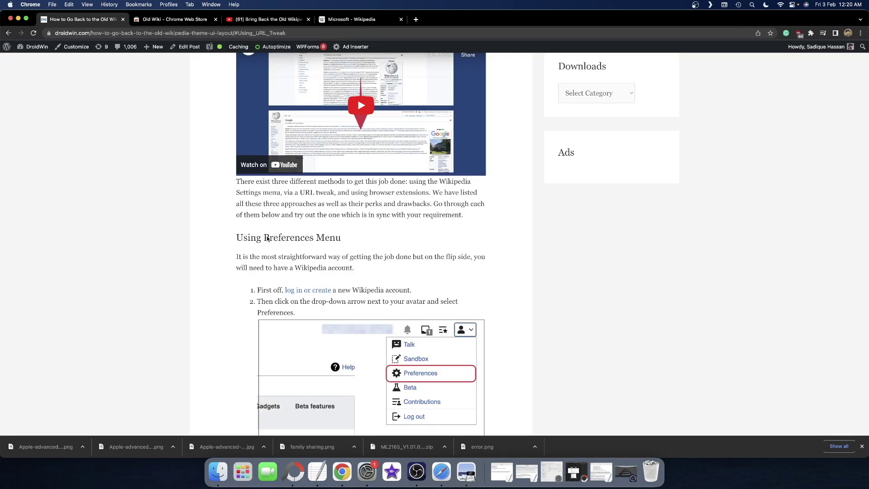
scroll(281, 239, "down", 10)
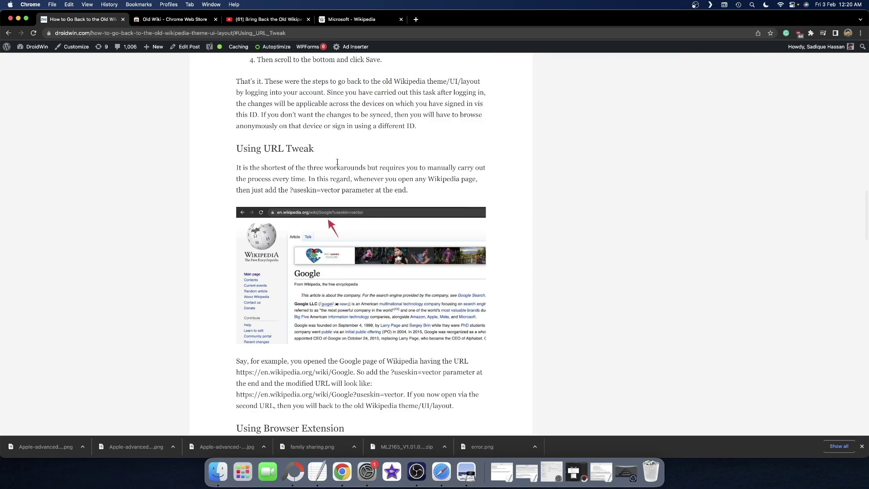
left_click_drag(290, 182, 340, 180)
key("super+c")
left_click(351, 18)
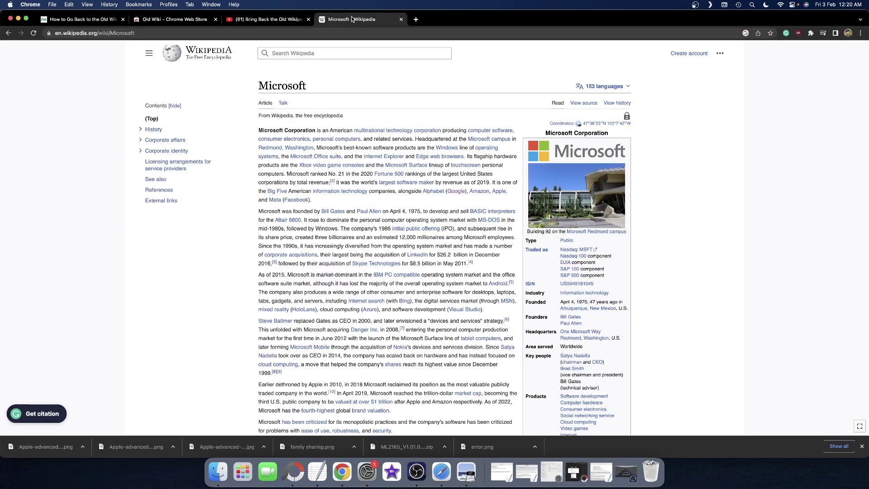
Step: Paste ?useskin=vector onto the end of the Microsoft article's address and load it
left_click(179, 32)
left_click(179, 33)
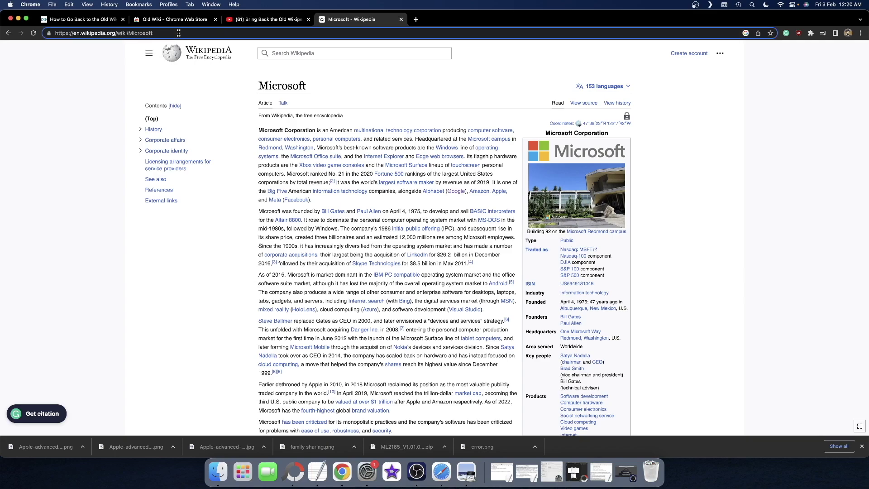
type("/")
key("super+v")
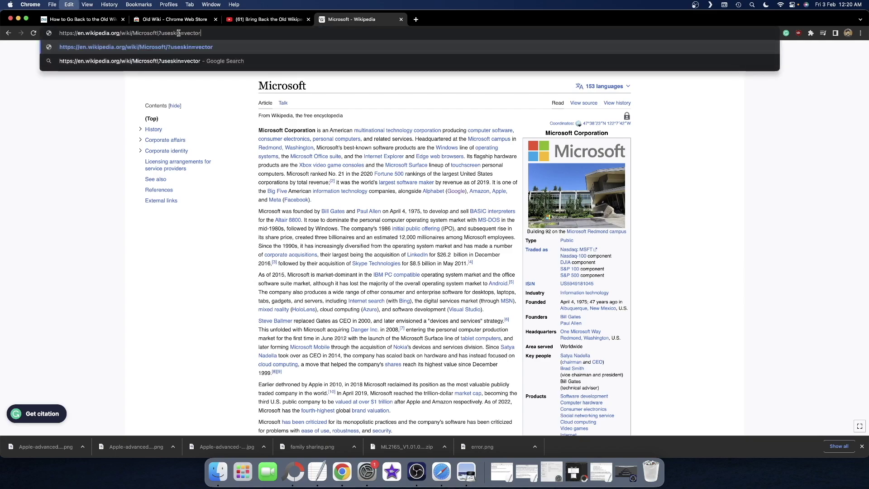
key("Return")
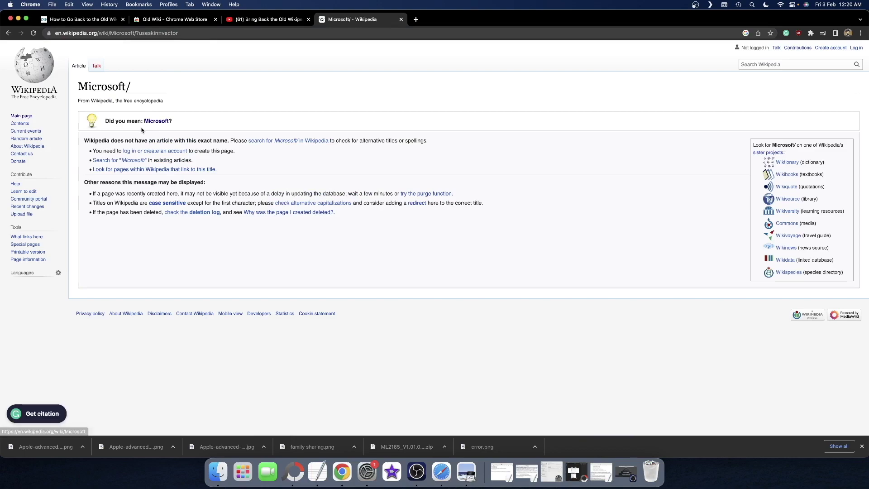
Step: Remove the stray slash before ?useskin=vector and reload the corrected address
left_click(179, 32)
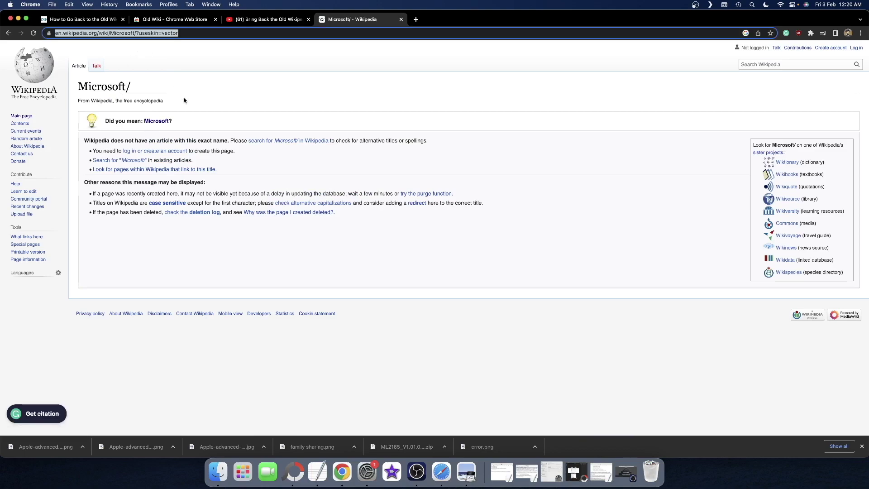
key("Left")
key("Left")
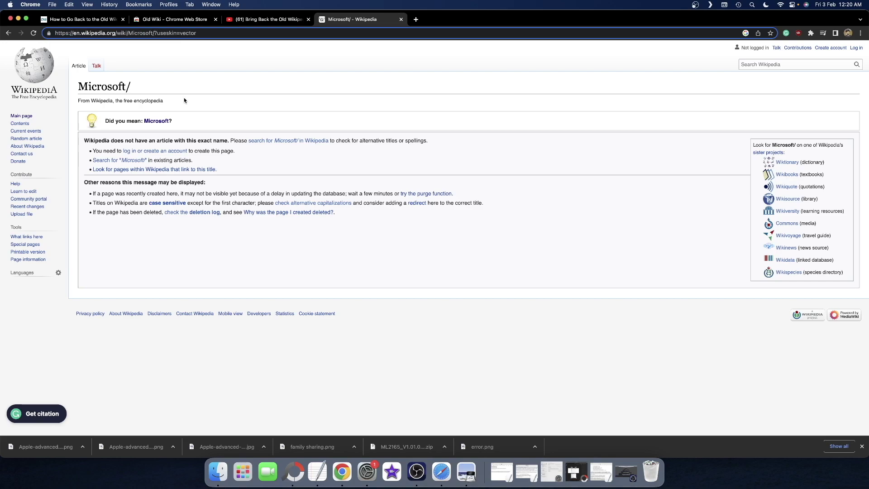
key("BackSpace")
key("Return")
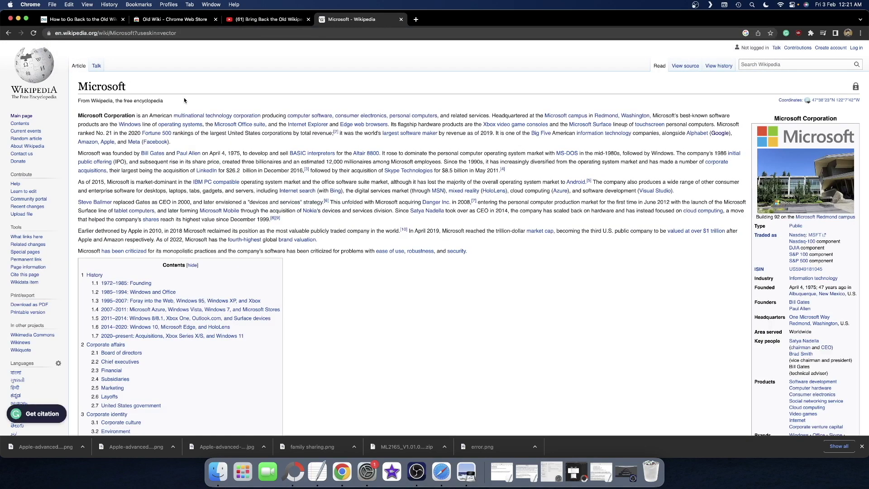